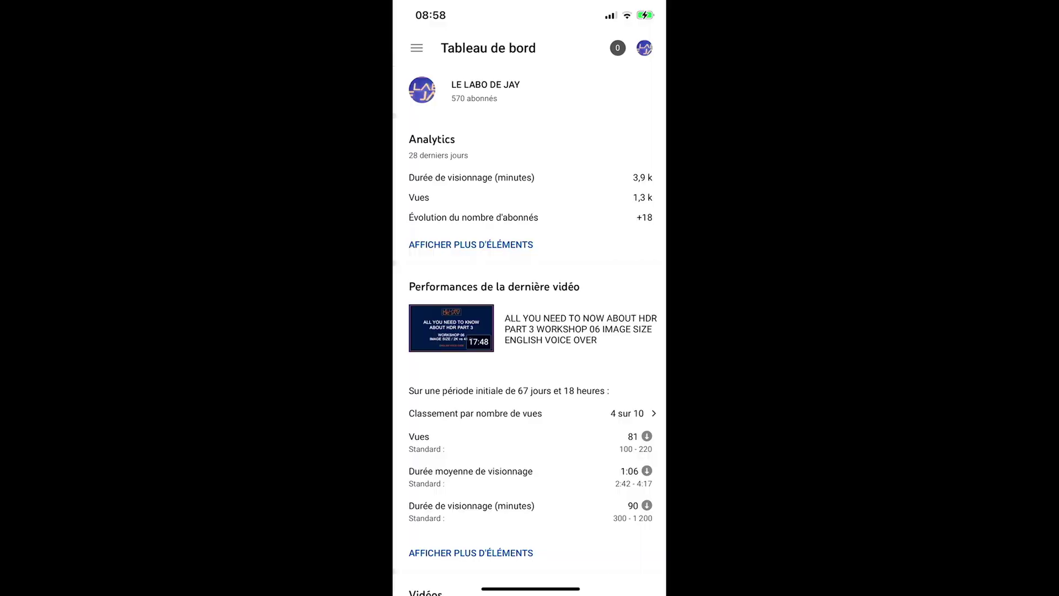
{"action": "left_click", "coordinate": [417, 48]}
{"action": "left_click", "coordinate": [454, 123]}
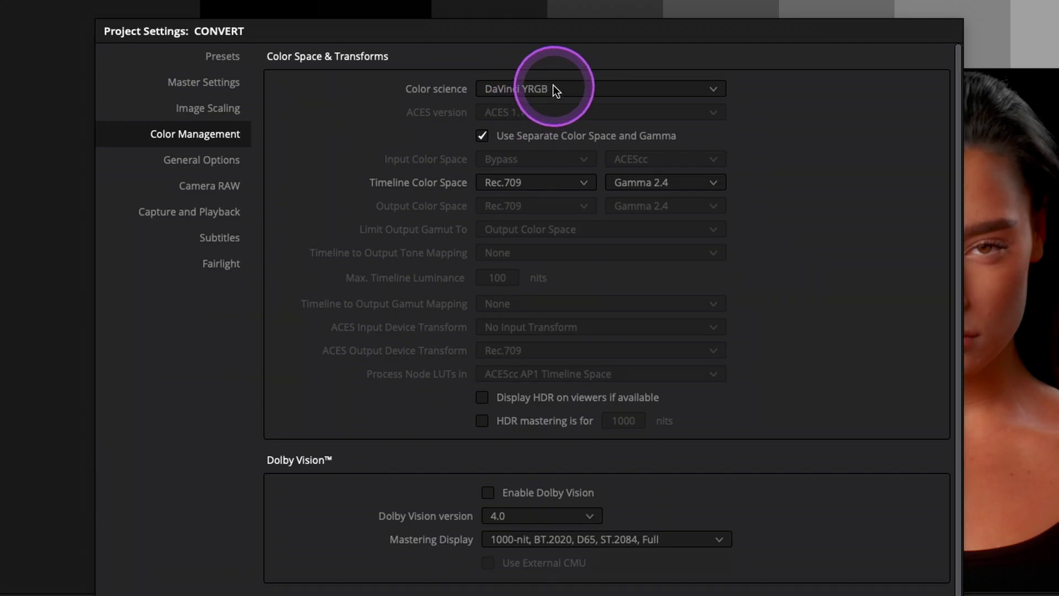
Set the CONVERT project's color science to DaVinci YRGB Color Managed in the color management settings.
{"action": "left_click", "coordinate": [554, 87]}
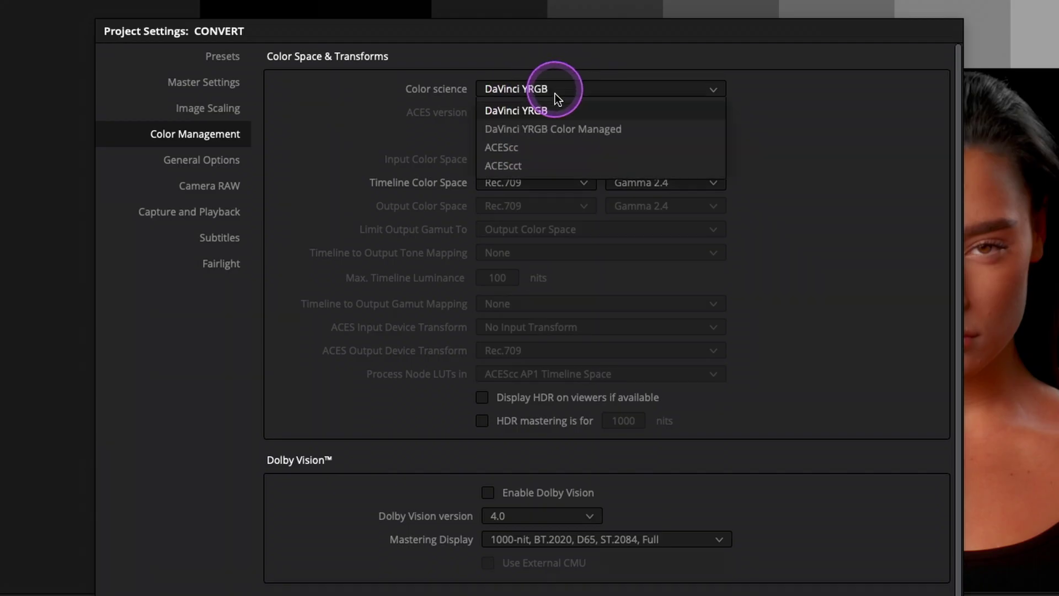
{"action": "left_click", "coordinate": [554, 121]}
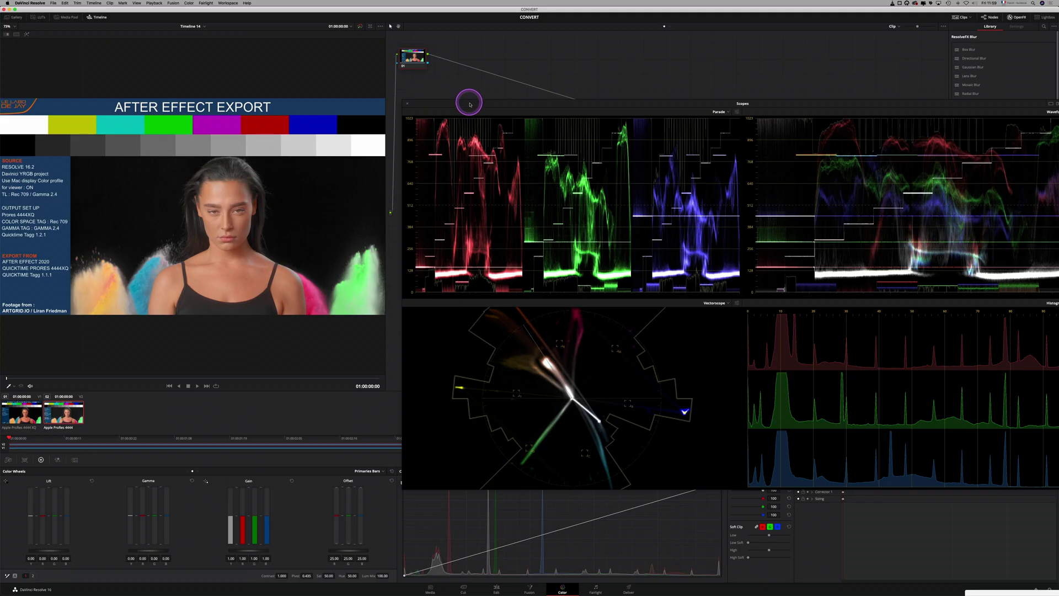
Align the scopes window beside the viewer and toggle video track 2 to compare the two clips on the scopes.
{"action": "left_click_drag", "start_coordinate": [466, 100], "coordinate": [444, 17]}
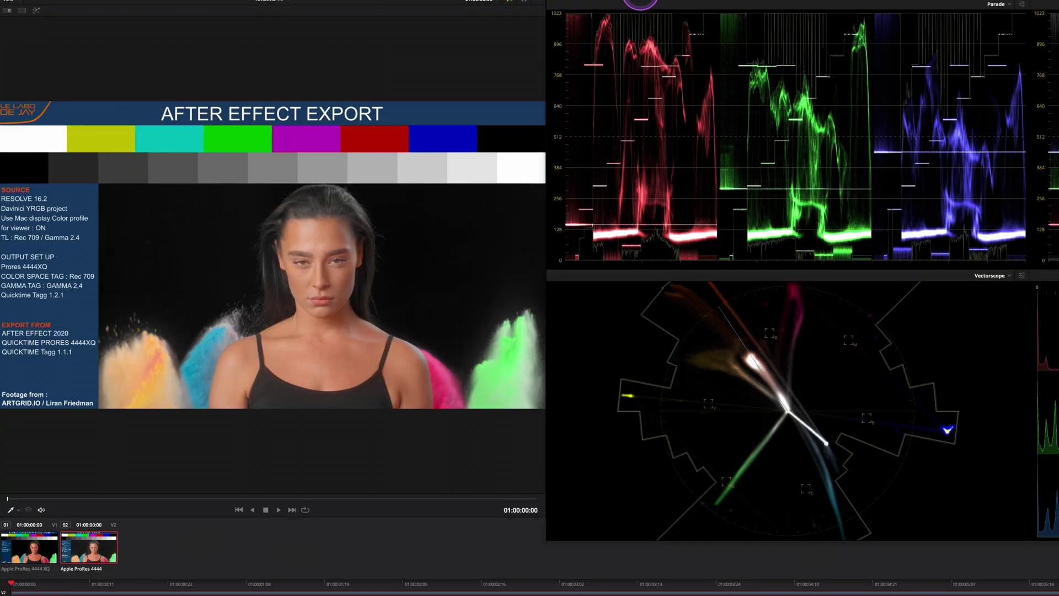
{"action": "left_click", "coordinate": [14, 421]}
{"action": "left_click", "coordinate": [12, 586]}
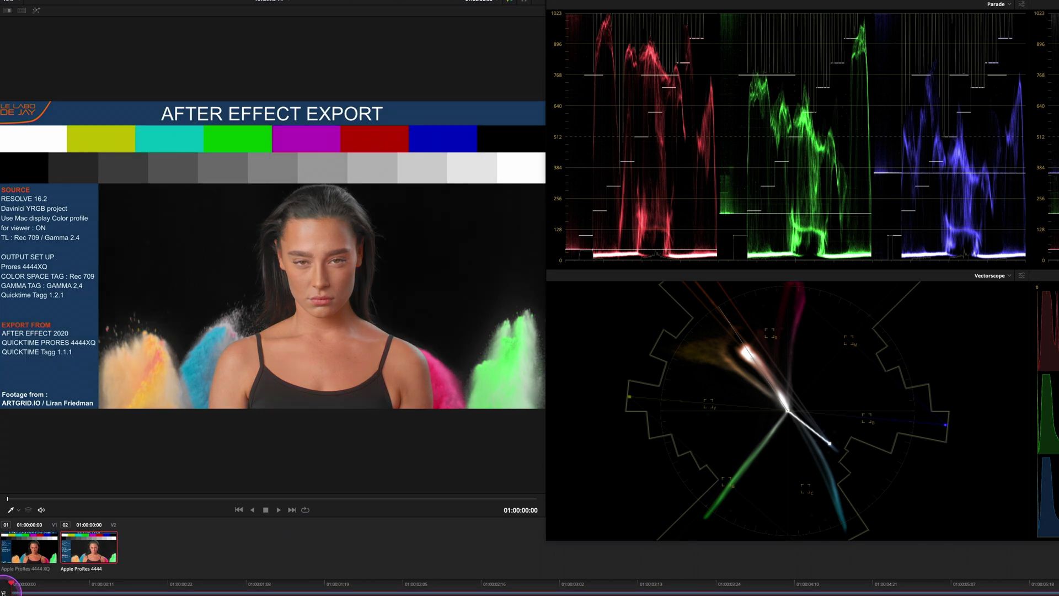
Change the input gamma of the After Effects export clip.
{"action": "right_click", "coordinate": [88, 549]}
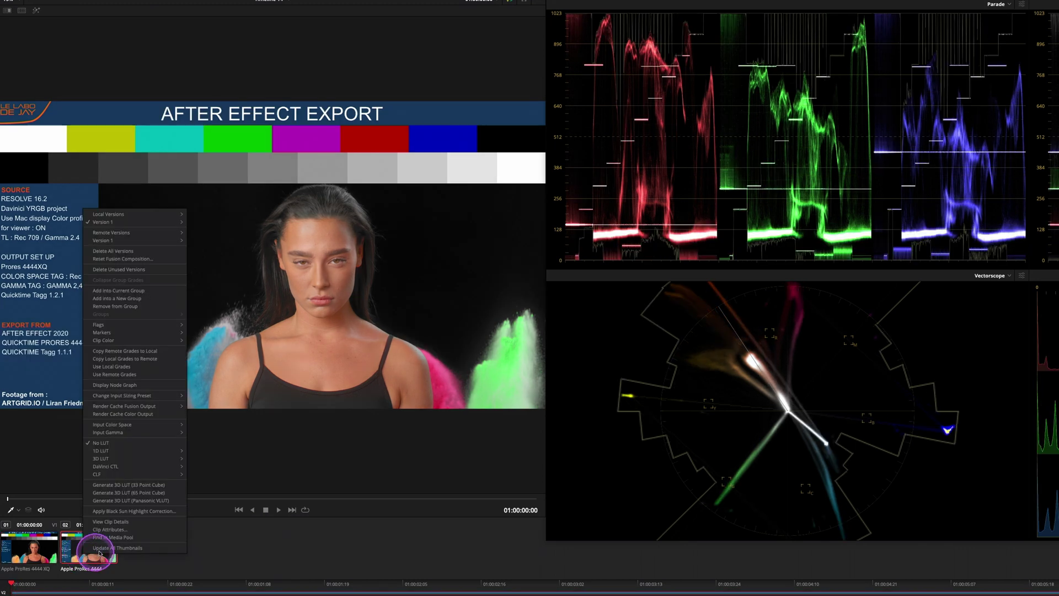
{"action": "mouse_move", "coordinate": [156, 432]}
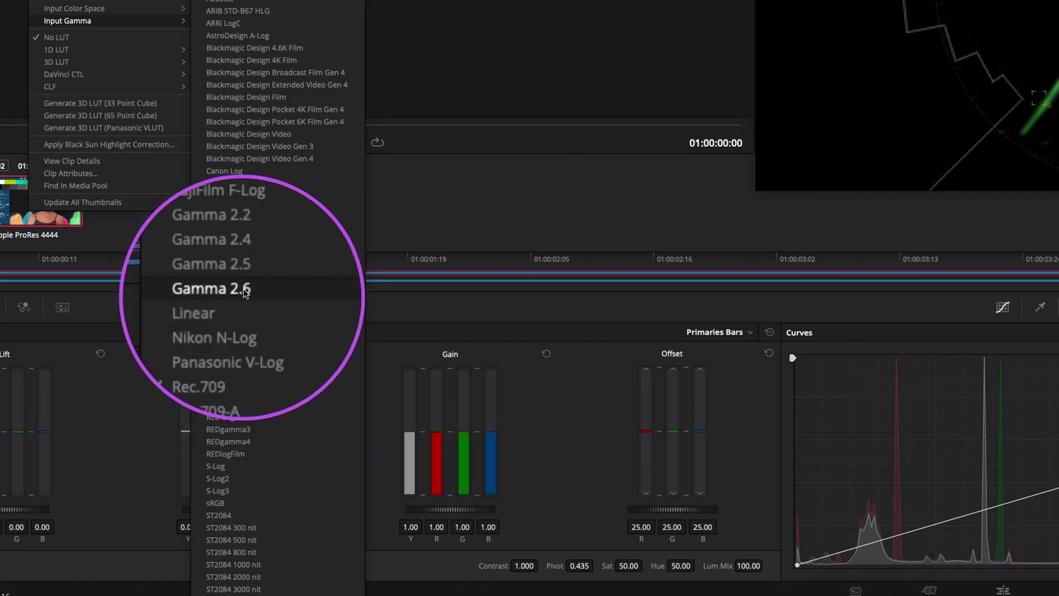
{"action": "left_click", "coordinate": [238, 268]}
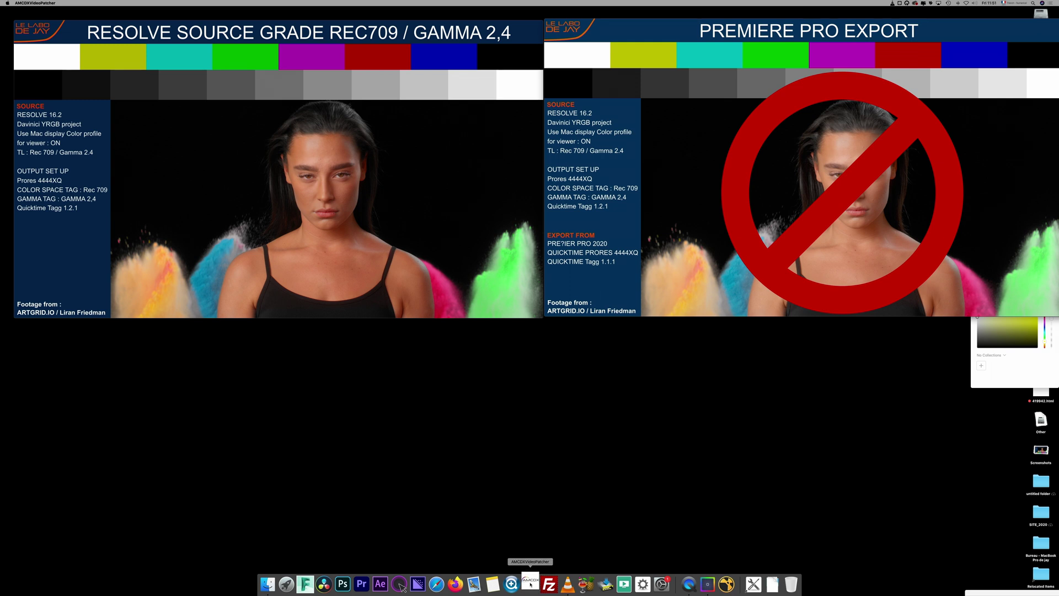
Switch to AMCDX Video Patcher and load SOURCE GRADE_PRORES_RENDER.mov into the Metadata Editor.
{"action": "left_click", "coordinate": [63, 22]}
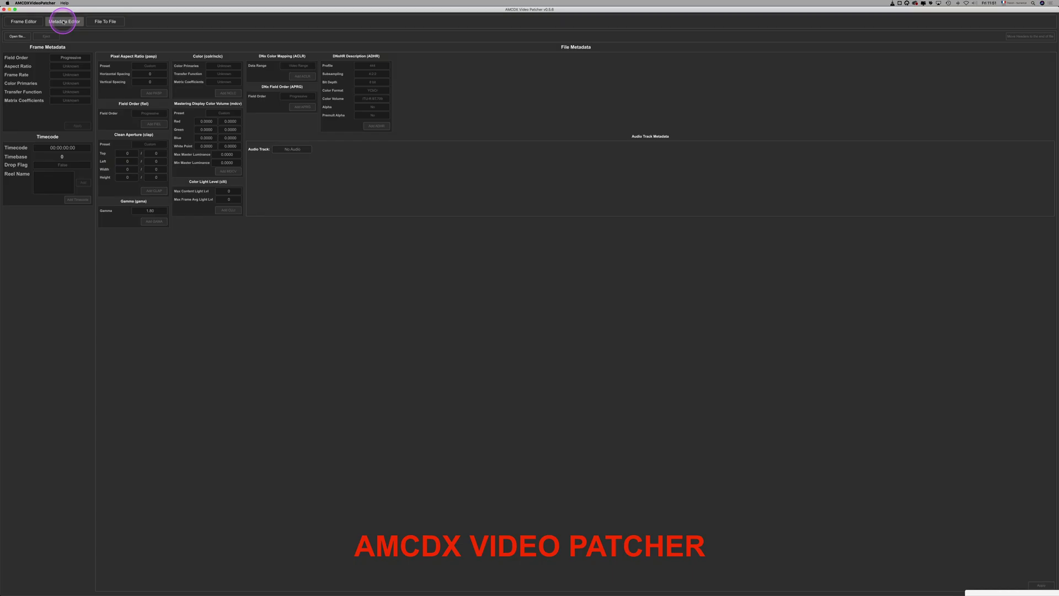
{"action": "left_click", "coordinate": [18, 37]}
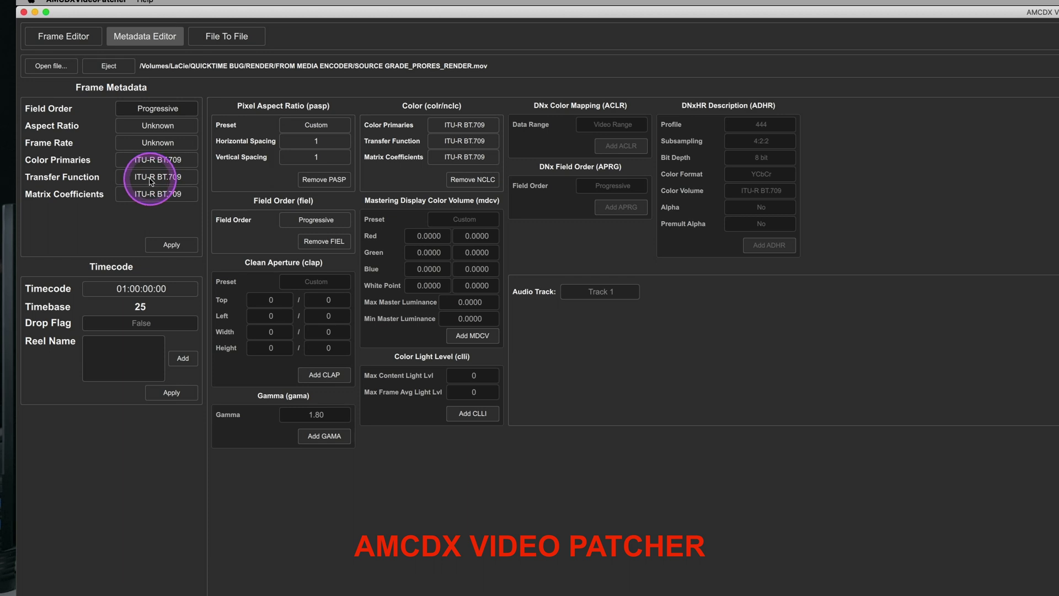
Set the transfer function to Unspecified in both the frame metadata and the color (colr/nclc) metadata, and add a gamma tag of 2.40.
{"action": "left_click", "coordinate": [158, 194]}
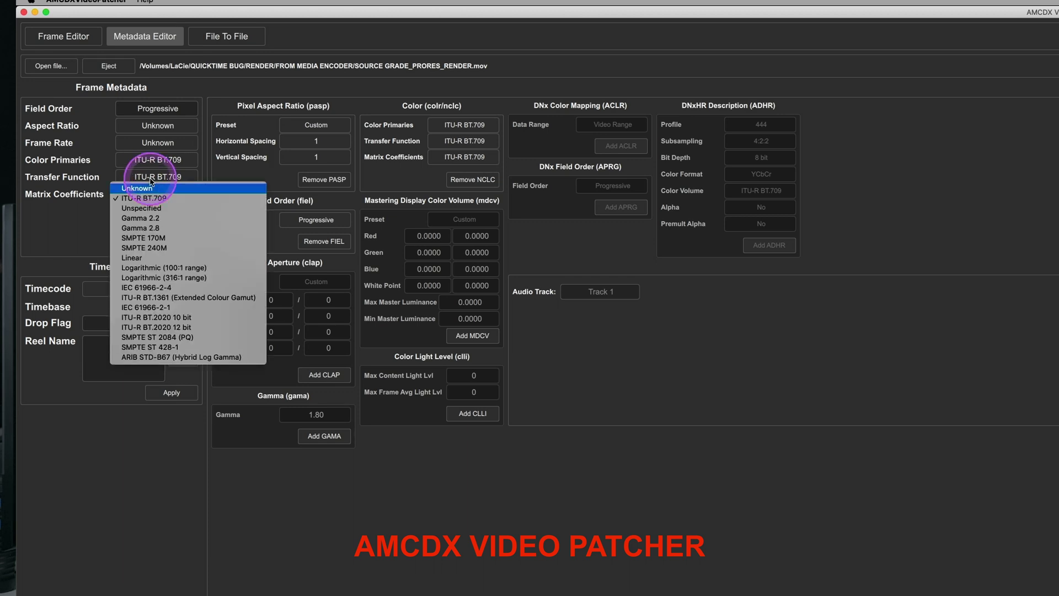
{"action": "left_click", "coordinate": [157, 208]}
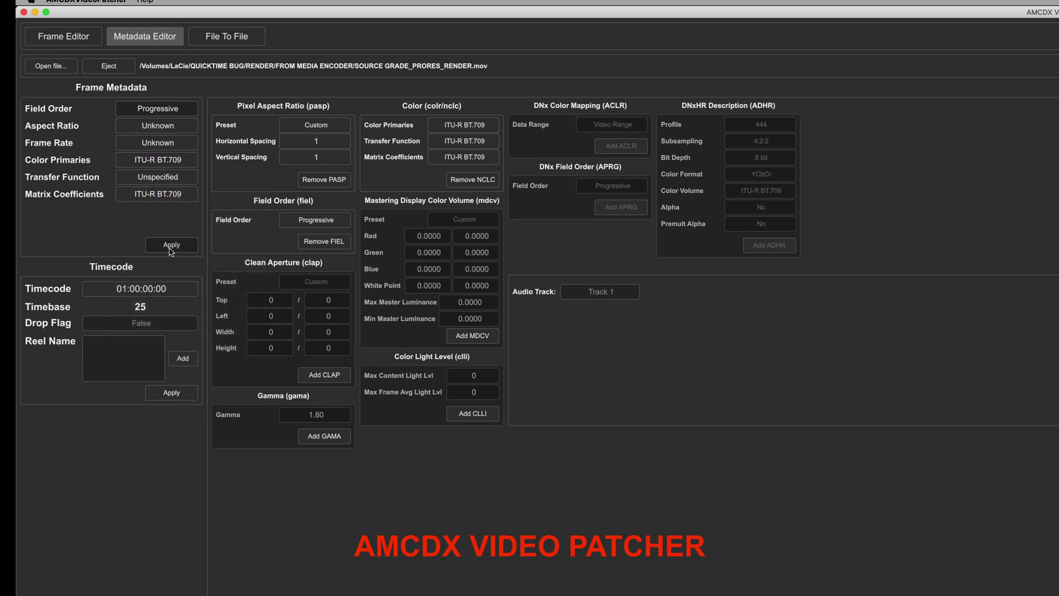
{"action": "left_click", "coordinate": [464, 141]}
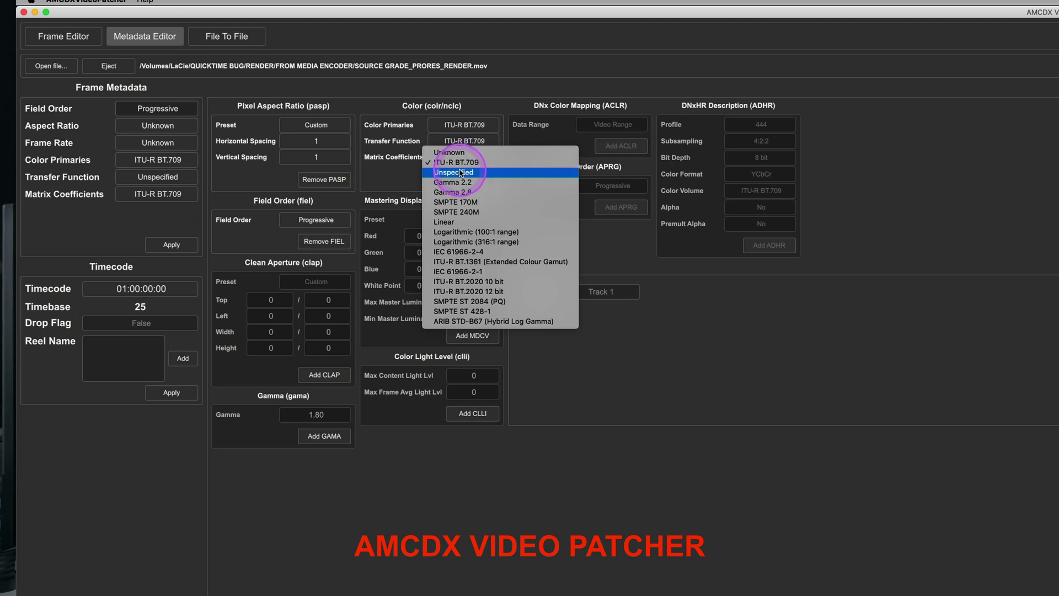
{"action": "left_click", "coordinate": [460, 172]}
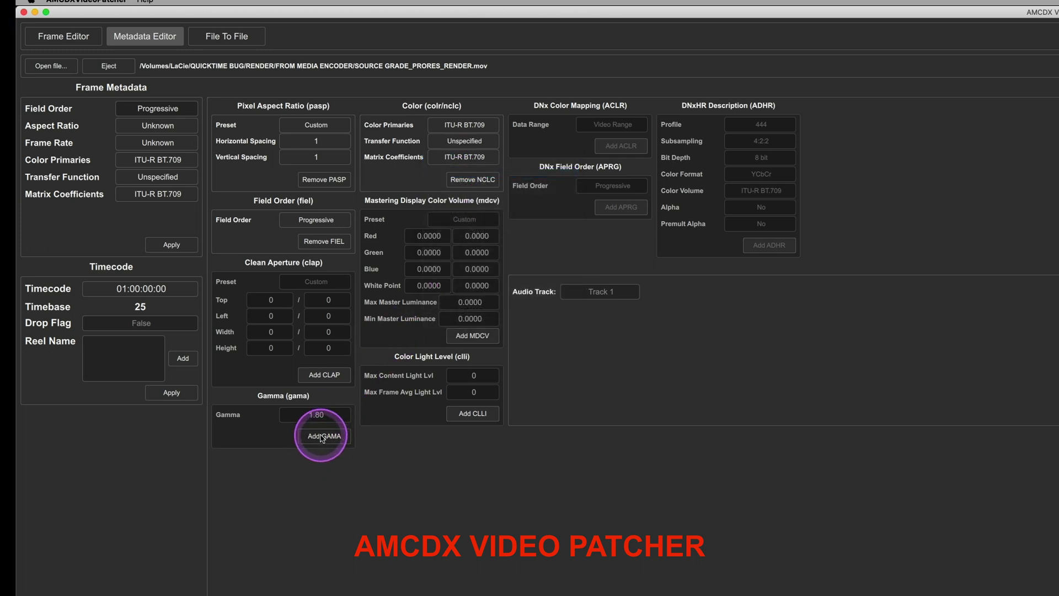
{"action": "left_click", "coordinate": [322, 436]}
{"action": "type", "text": "2.40"}
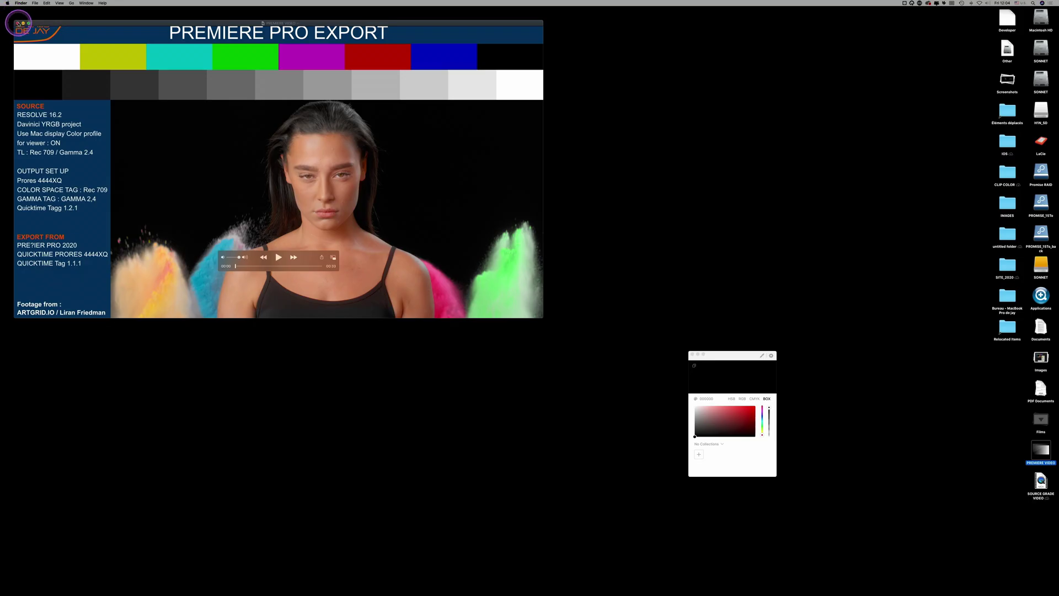
Close the Premiere Pro export, reopen it from the desktop in QuickTime Player, and activate the color picker's eyedropper.
{"action": "left_click", "coordinate": [18, 24]}
{"action": "double_click", "coordinate": [1038, 455]}
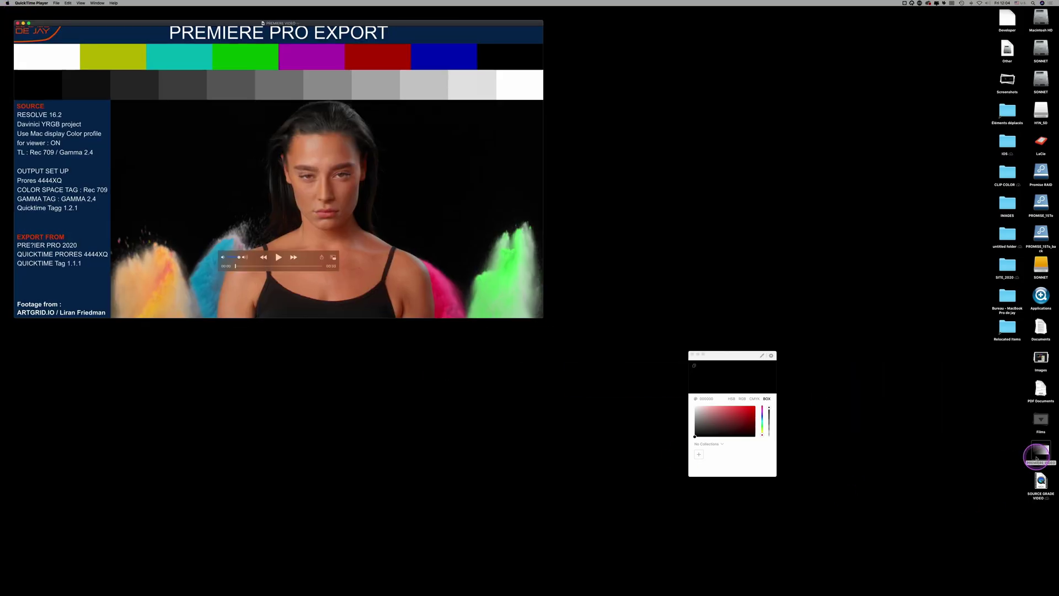
{"action": "left_click", "coordinate": [762, 355]}
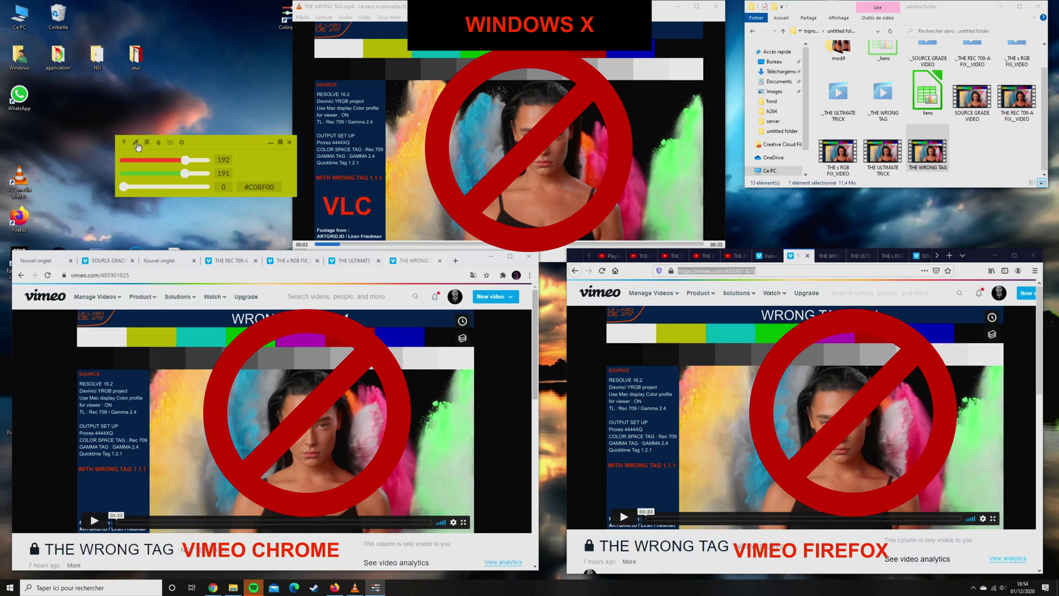
Activate the Windows color picker's eyedropper to check colors in THE WRONG TAG video.
{"action": "left_click", "coordinate": [136, 145]}
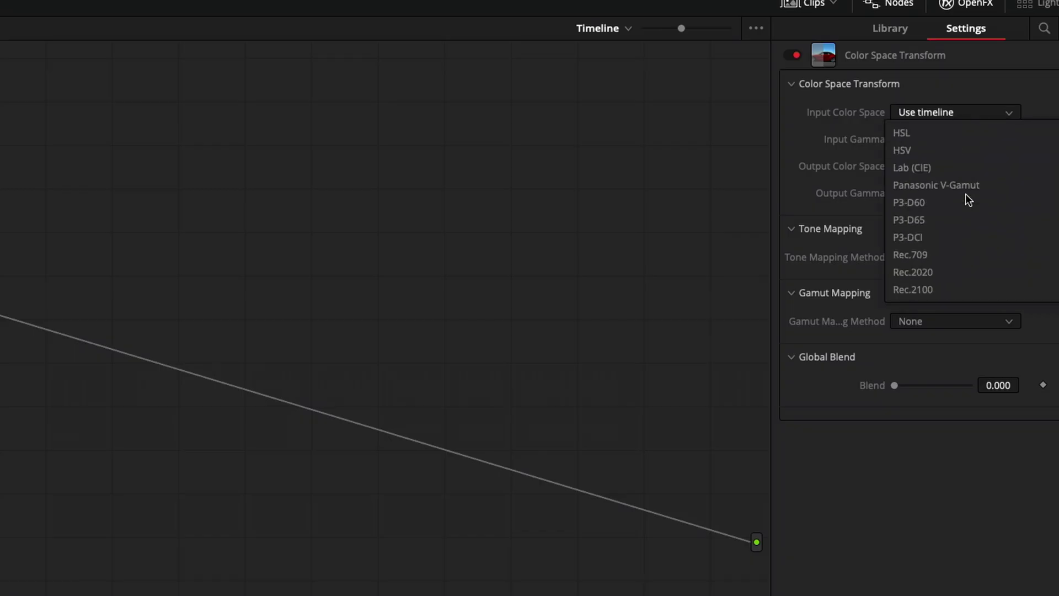
Set the Color Space Transform to input Rec.709 with Gamma 2.4 and output Rec.709 with Rec.709-A gamma.
{"action": "scroll", "coordinate": [965, 194], "scroll_direction": "down", "scroll_amount": 3}
{"action": "left_click", "coordinate": [916, 166]}
{"action": "left_click", "coordinate": [954, 139]}
{"action": "scroll", "coordinate": [950, 214], "scroll_direction": "down", "scroll_amount": 3}
{"action": "left_click", "coordinate": [938, 220]}
{"action": "left_click", "coordinate": [944, 166]}
{"action": "scroll", "coordinate": [975, 257], "scroll_direction": "down", "scroll_amount": 5}
{"action": "left_click", "coordinate": [975, 257]}
{"action": "left_click", "coordinate": [954, 192]}
{"action": "scroll", "coordinate": [969, 288], "scroll_direction": "down", "scroll_amount": 3}
{"action": "left_click", "coordinate": [967, 304]}
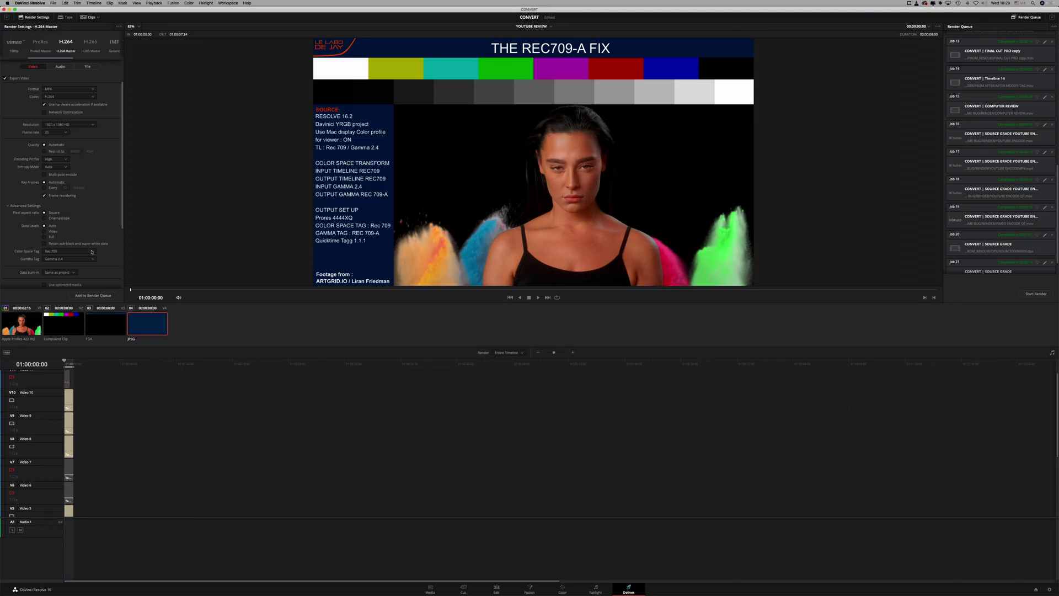
Set the gamma tag to Rec.709-A in the H.264 Master render settings.
{"action": "left_click", "coordinate": [77, 260]}
{"action": "scroll", "coordinate": [76, 274], "scroll_direction": "down", "scroll_amount": 2}
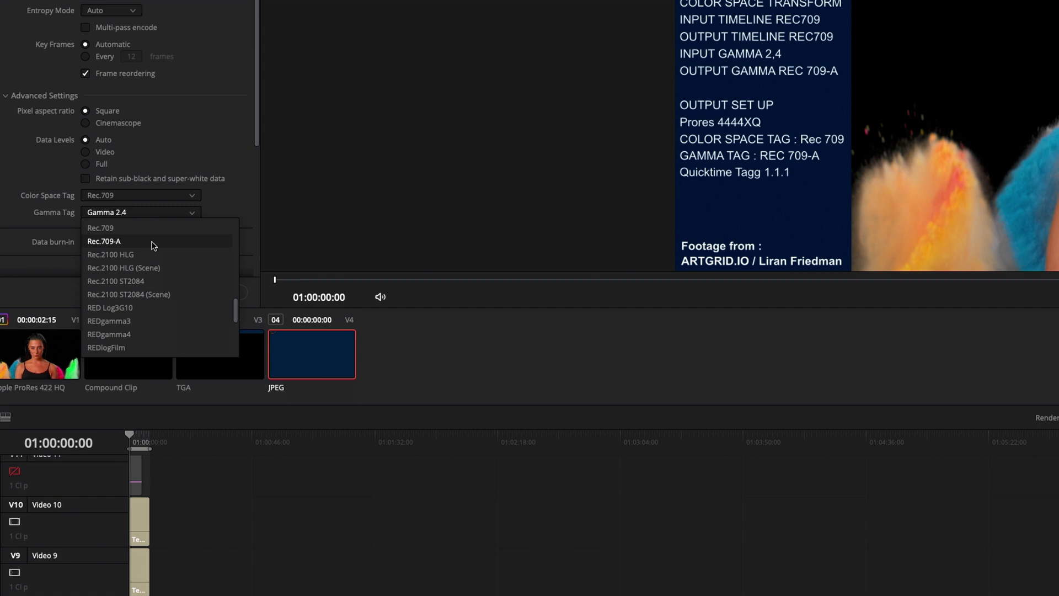
{"action": "left_click", "coordinate": [153, 241]}
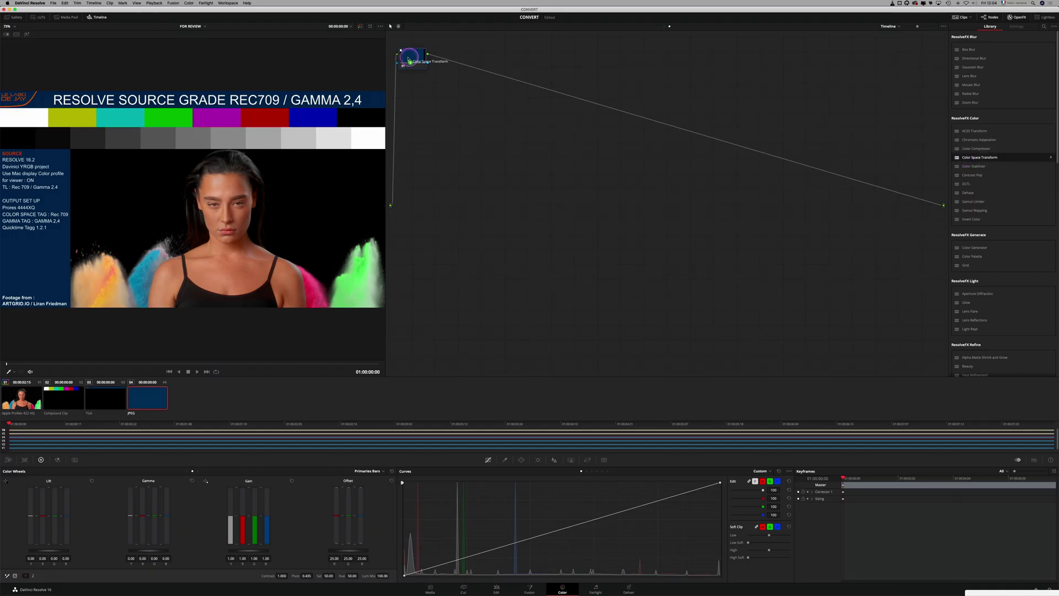
Apply a Color Space Transform to the timeline node, with input Rec.709 and Gamma 2.4, and output sRGB color space and sRGB gamma.
{"action": "left_click", "coordinate": [425, 54]}
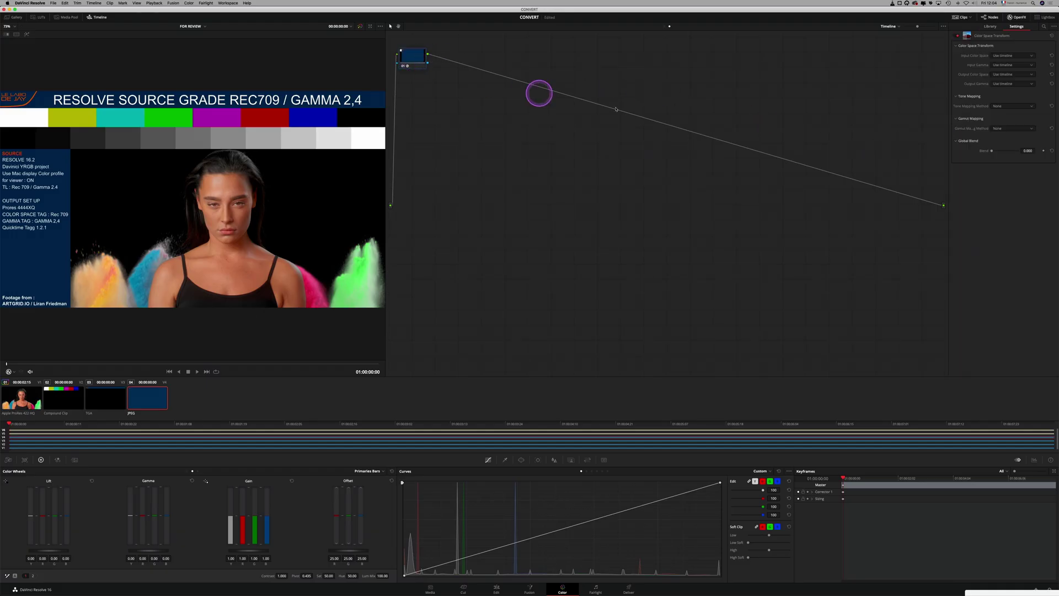
{"action": "left_click", "coordinate": [1023, 55]}
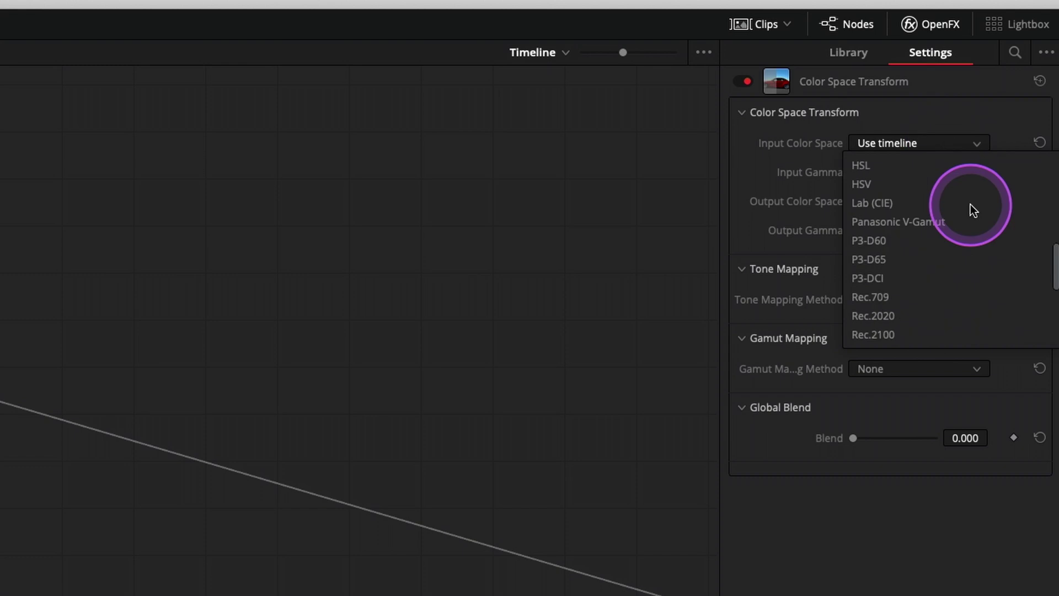
{"action": "left_click", "coordinate": [967, 289]}
{"action": "left_click", "coordinate": [909, 174]}
{"action": "scroll", "coordinate": [911, 224], "scroll_direction": "up", "scroll_amount": 3}
{"action": "left_click", "coordinate": [911, 236]}
{"action": "left_click", "coordinate": [916, 230]}
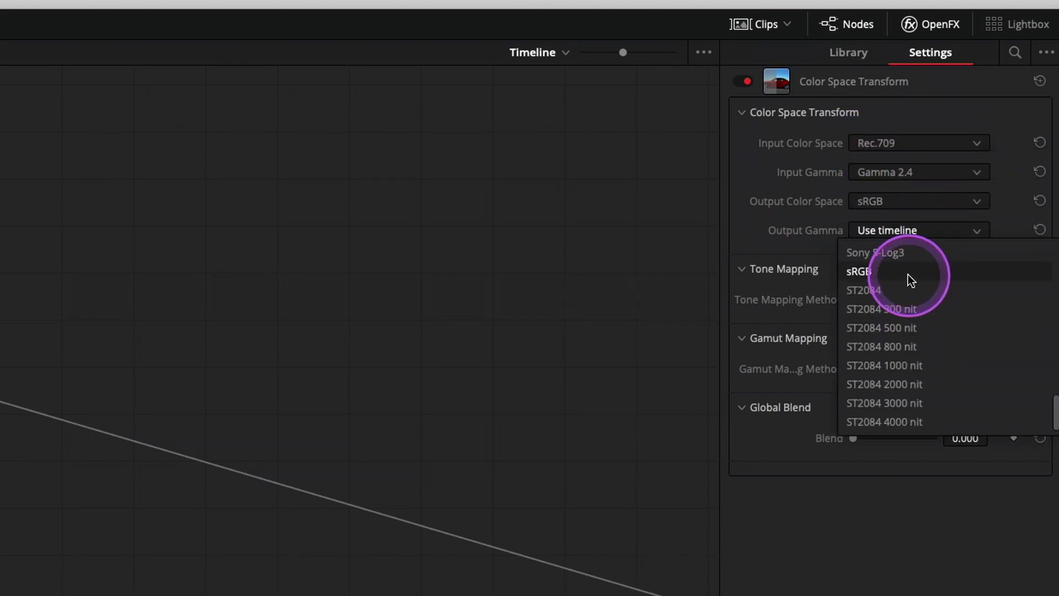
{"action": "left_click", "coordinate": [907, 271]}
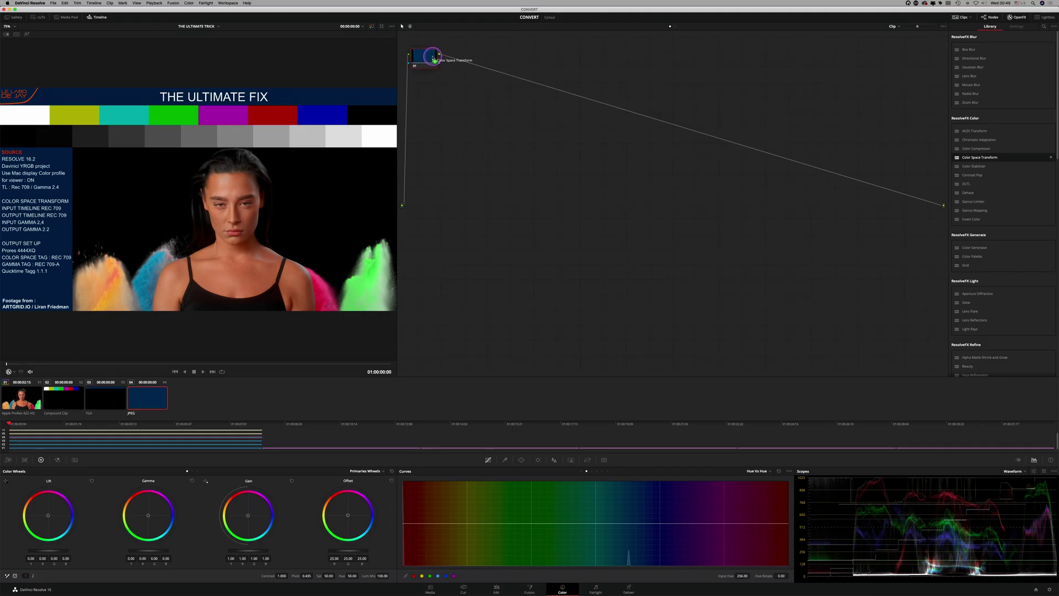
Set the clip node's Color Space Transform to input Rec.709 with Gamma 2.4 and output Rec.709 with Gamma 2.2.
{"action": "left_click", "coordinate": [1006, 74]}
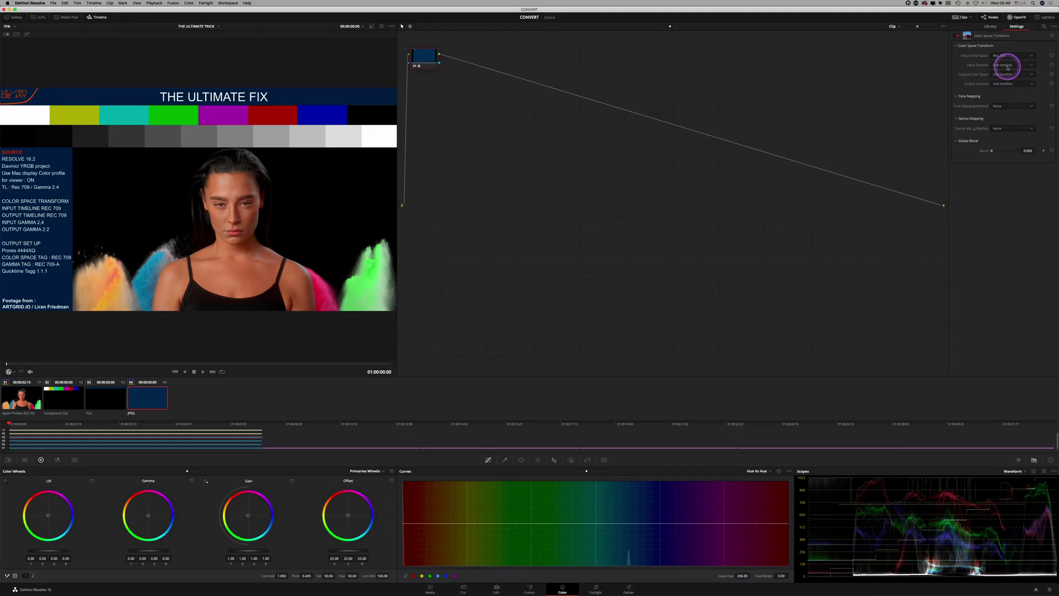
{"action": "left_click", "coordinate": [1000, 111]}
{"action": "left_click", "coordinate": [1002, 85]}
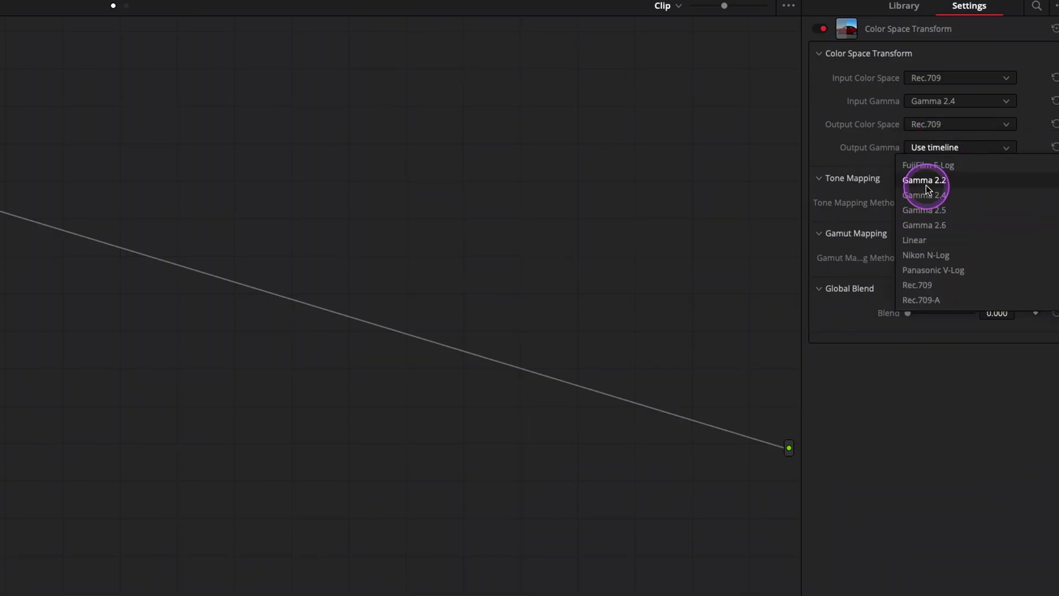
{"action": "left_click", "coordinate": [997, 97]}
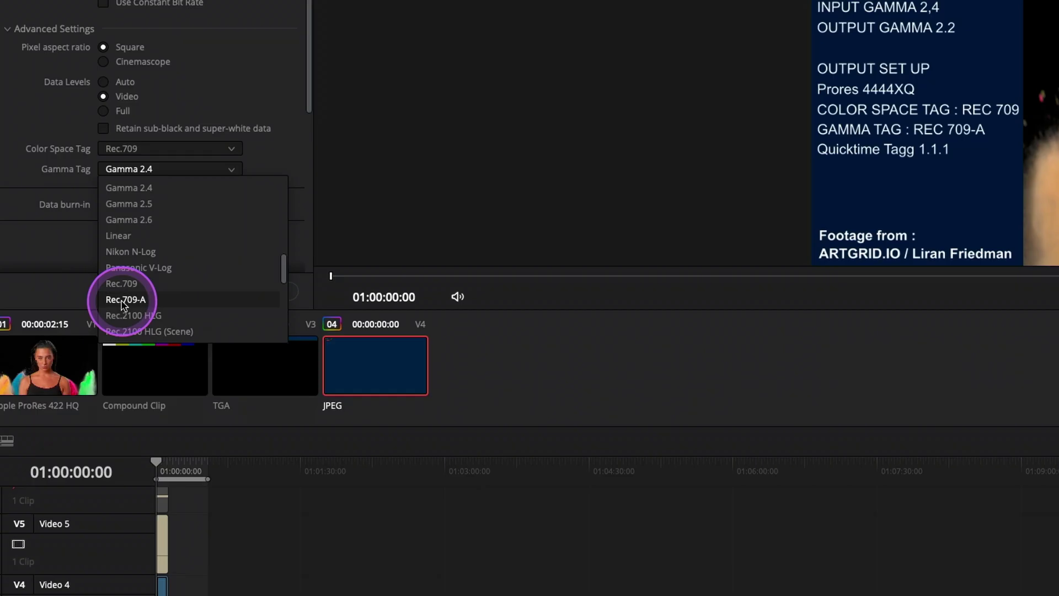
Set the render's gamma tag to Rec.709-A for THE ULTIMATE FIX timeline.
{"action": "left_click", "coordinate": [123, 304]}
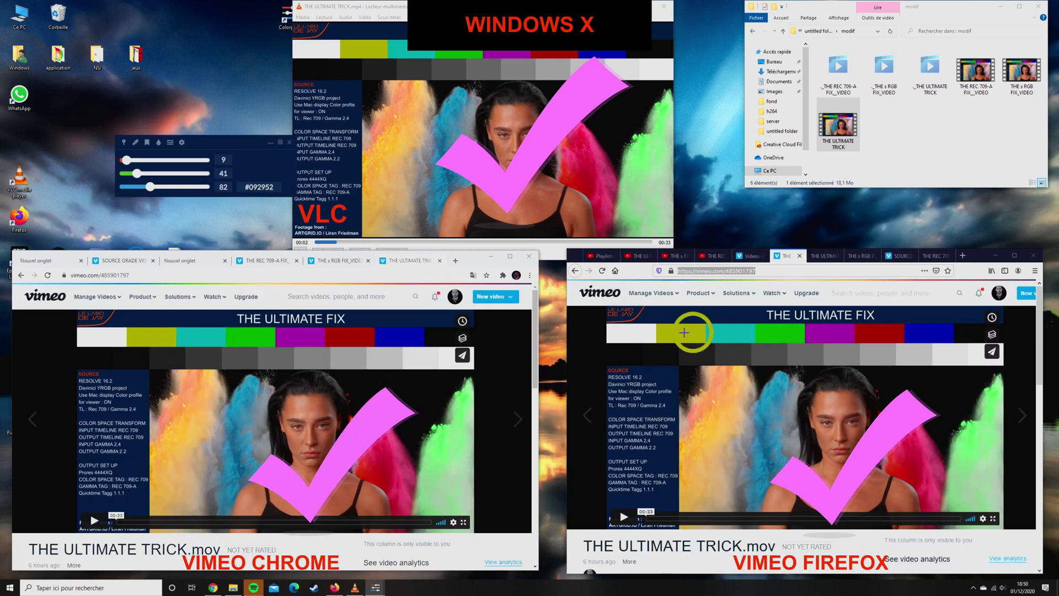
Sample the yellow color bar of THE ULTIMATE FIX video on Vimeo in Firefox.
{"action": "left_click", "coordinate": [684, 333]}
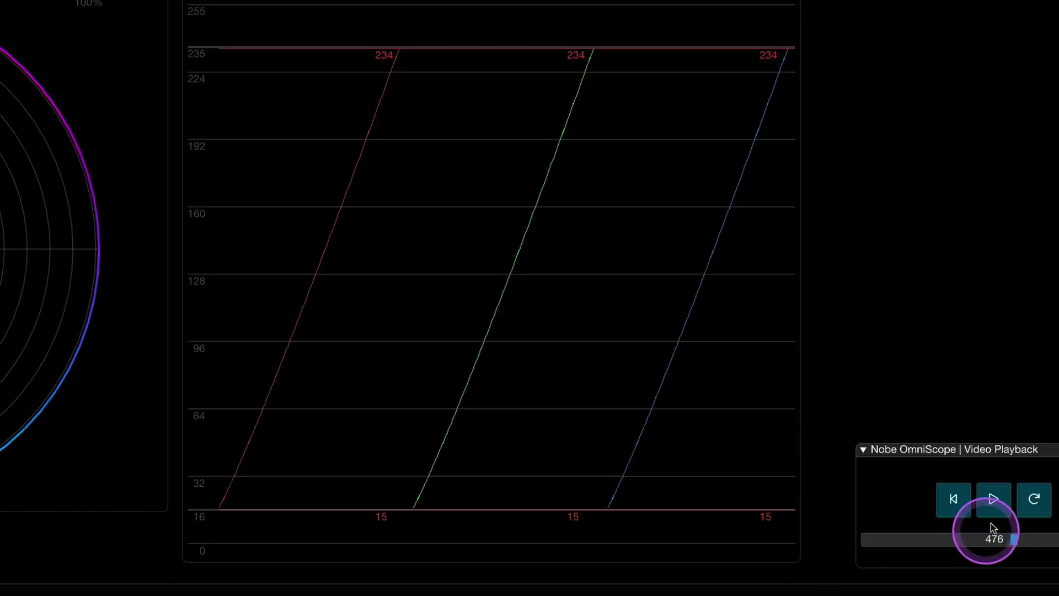
Play the video in Nobe OmniScope to examine its levels on the RGB parade.
{"action": "left_click", "coordinate": [1001, 510]}
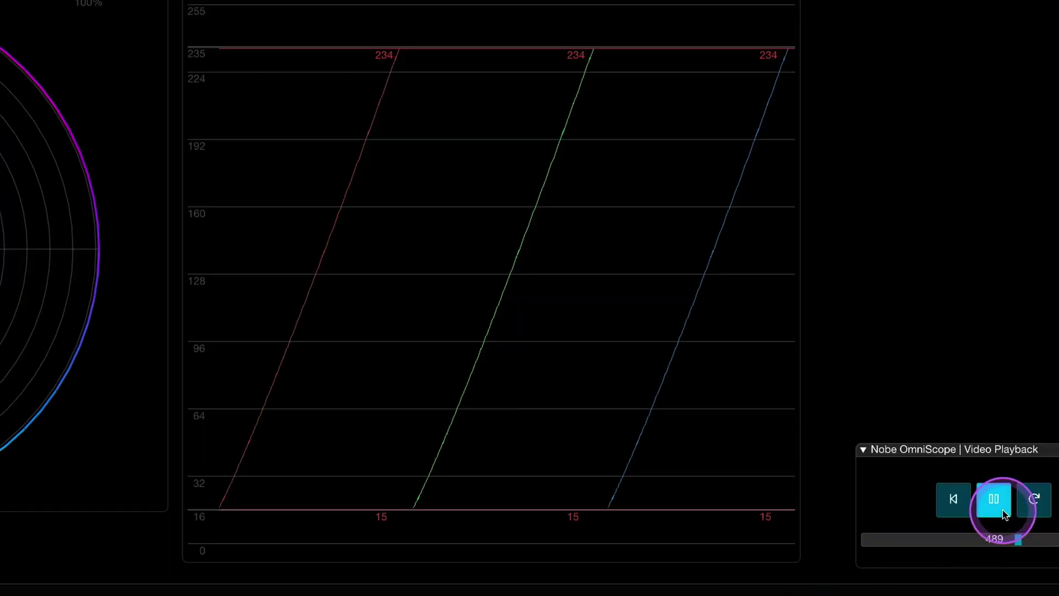